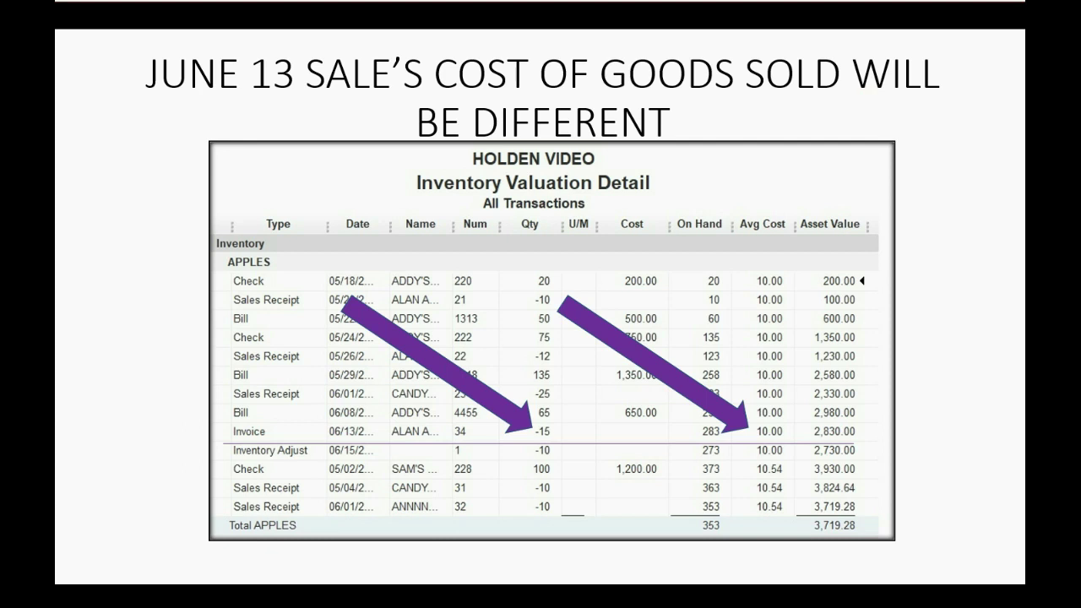
- Advance to the slide imagining the June 8 Addy bill priced apples at $12.50 each
{"action": "key", "text": "Right"}
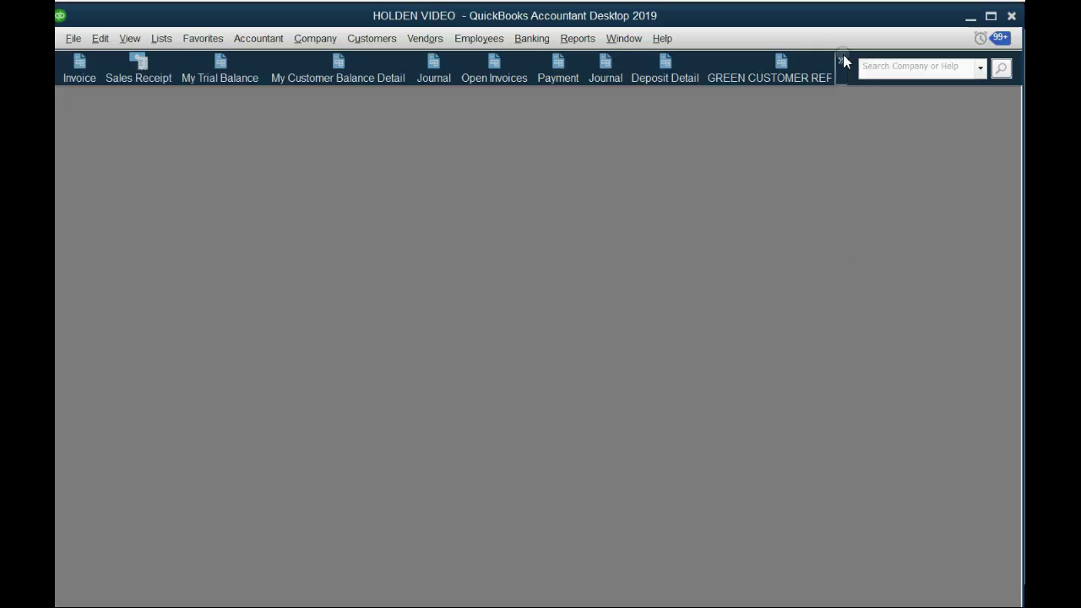
- Open the Inventory Valuation Detail report and the June 8 bill 4455 from it
{"action": "left_click", "coordinate": [845, 61]}
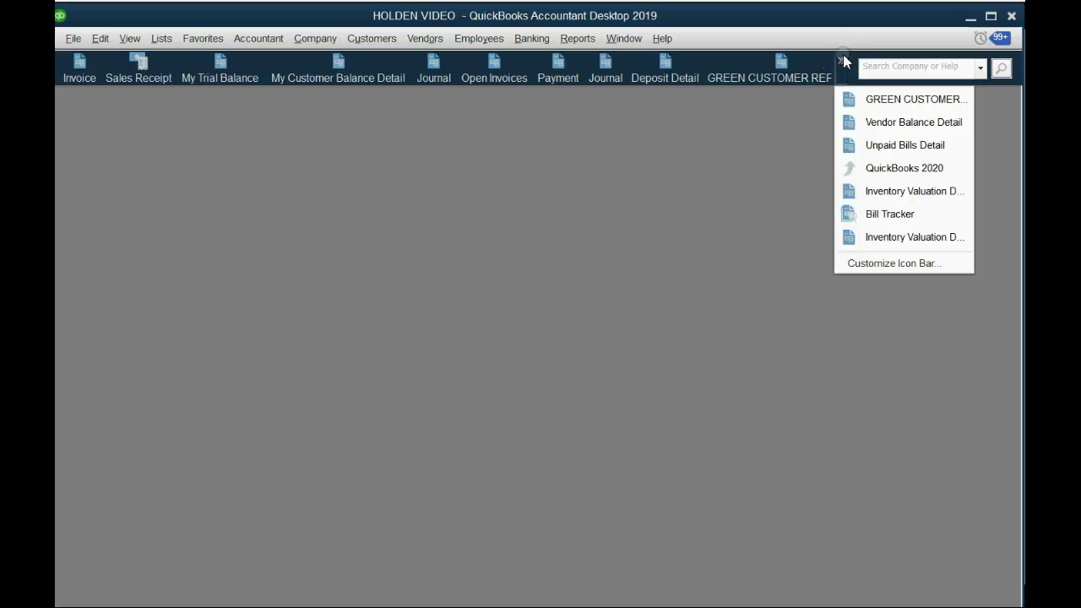
{"action": "left_click", "coordinate": [895, 236]}
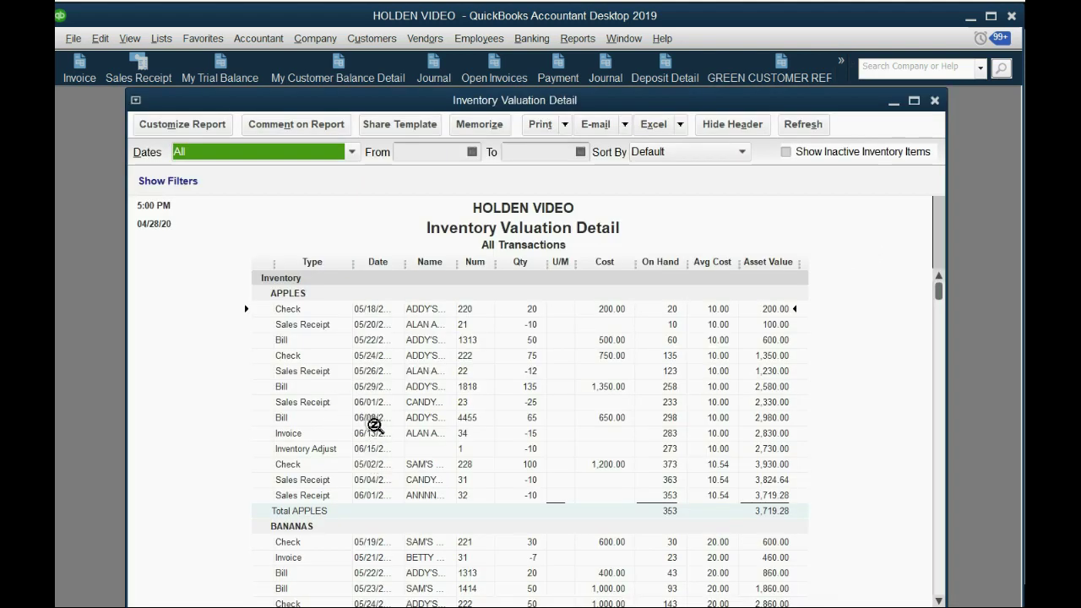
{"action": "left_click", "coordinate": [374, 422]}
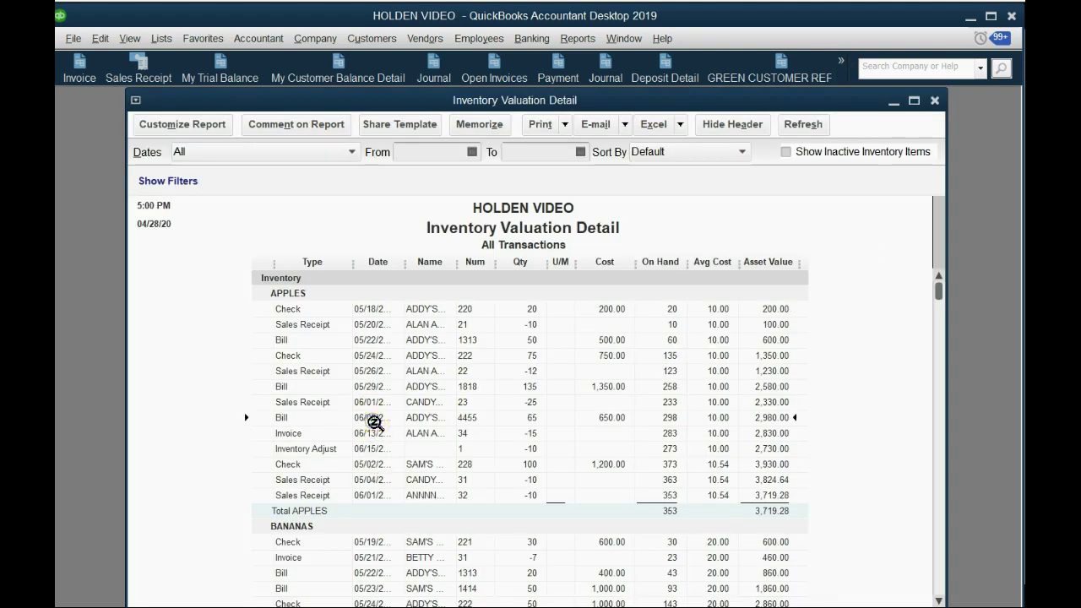
{"action": "double_click", "coordinate": [374, 422]}
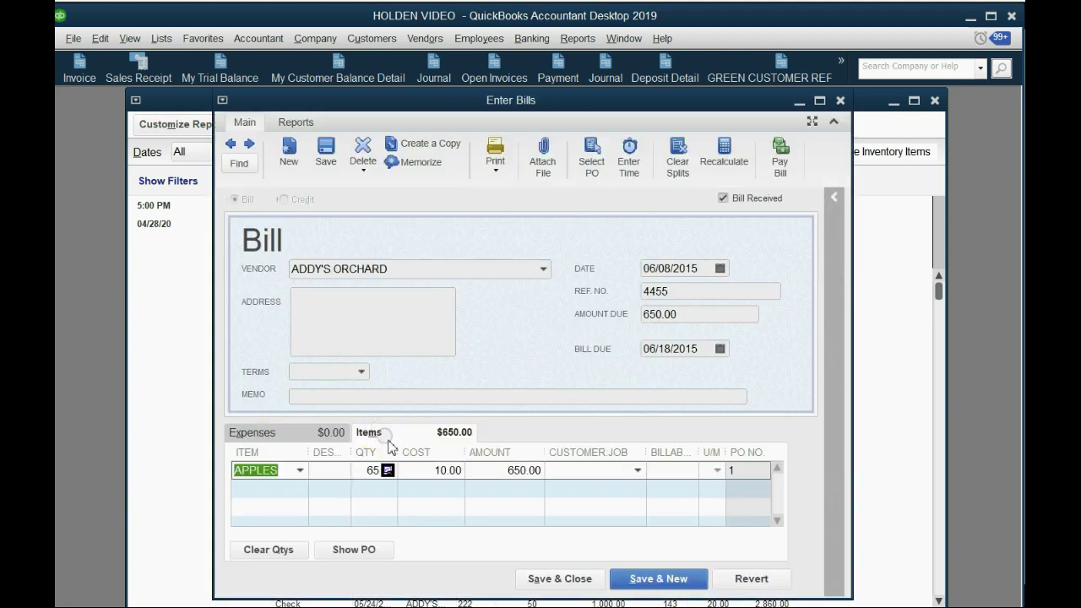
- Change the apples cost on the bill from 10.00 to 12.50
{"action": "left_click", "coordinate": [431, 470]}
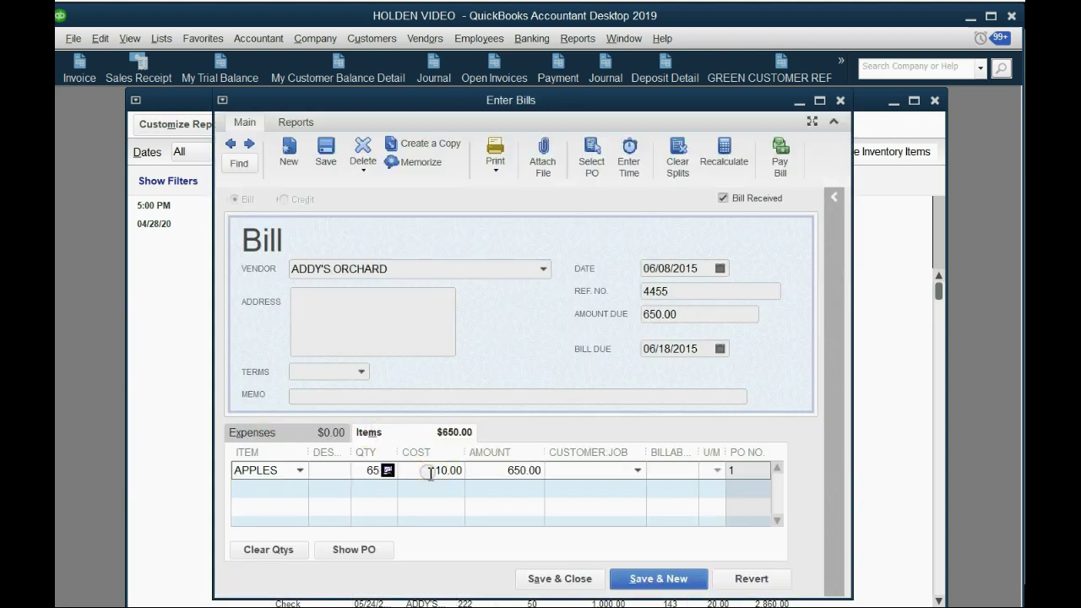
{"action": "left_click_drag", "start_coordinate": [432, 470], "coordinate": [466, 470]}
{"action": "type", "text": "12.50"}
{"action": "left_click", "coordinate": [463, 471]}
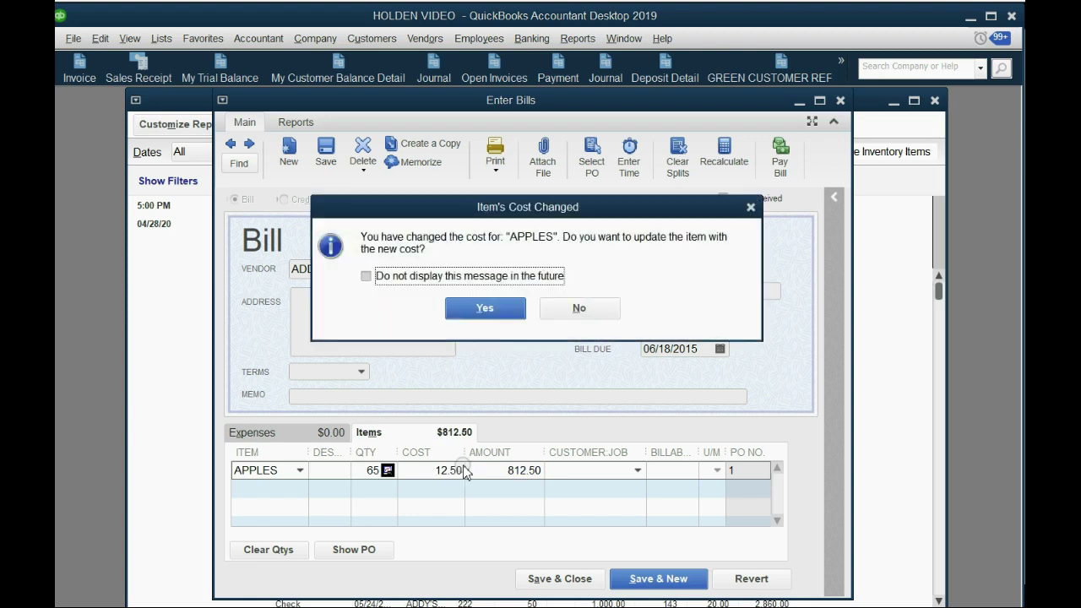
- Update the apples item cost and try saving the bill, dismissing the out-of-balance warning
{"action": "left_click", "coordinate": [485, 306]}
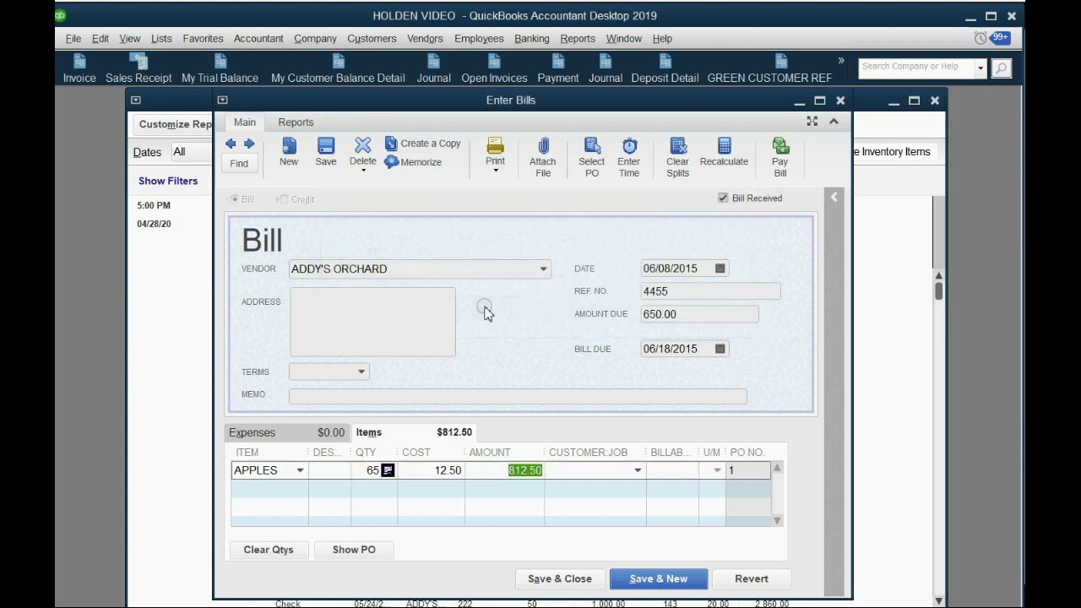
{"action": "left_click", "coordinate": [485, 471]}
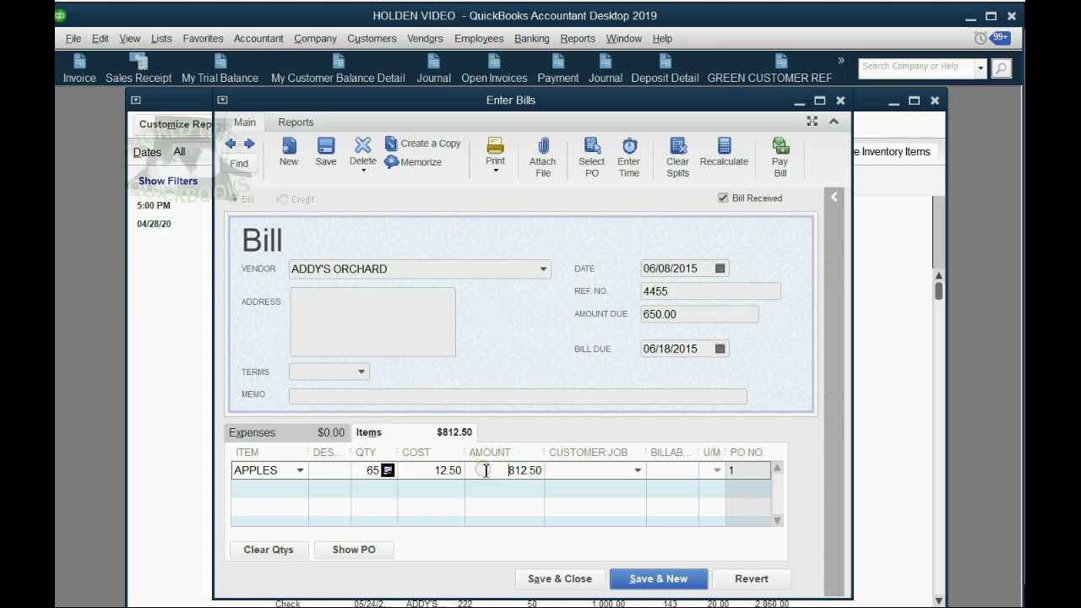
{"action": "left_click", "coordinate": [538, 579]}
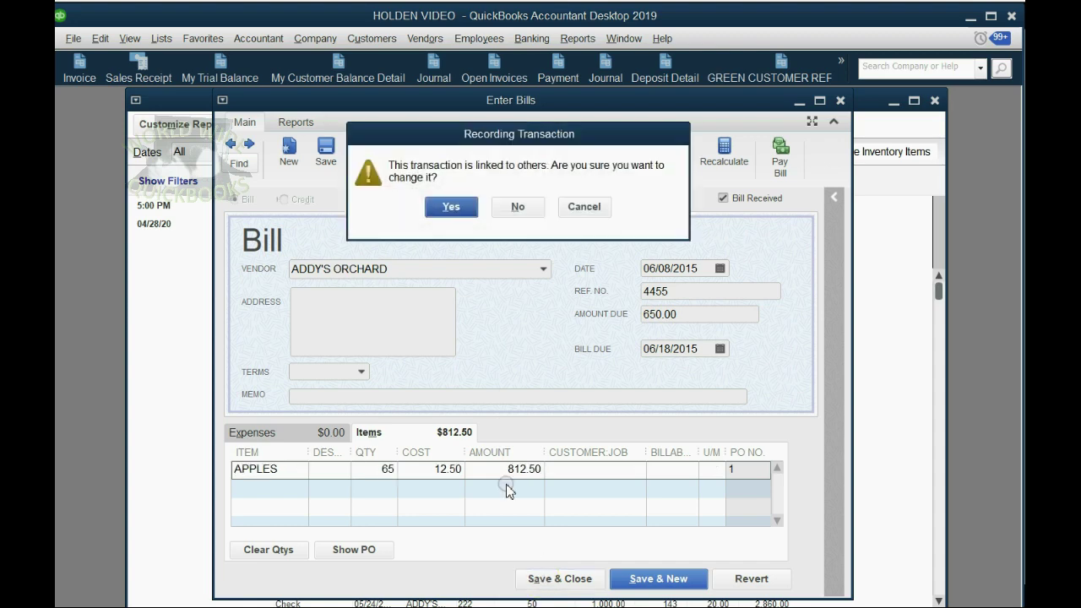
{"action": "left_click", "coordinate": [451, 210]}
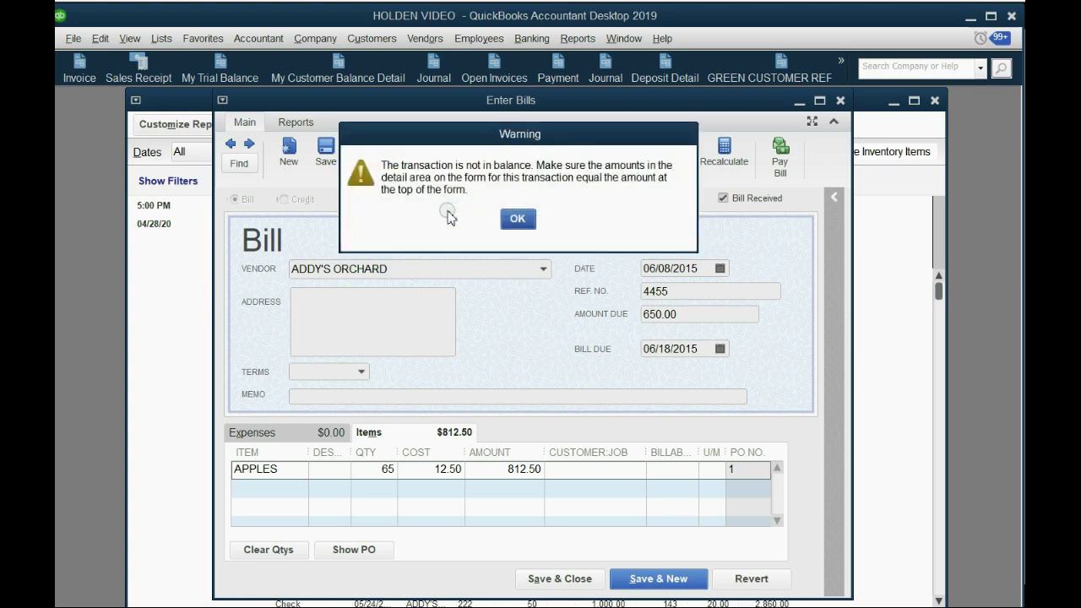
{"action": "left_click", "coordinate": [516, 218]}
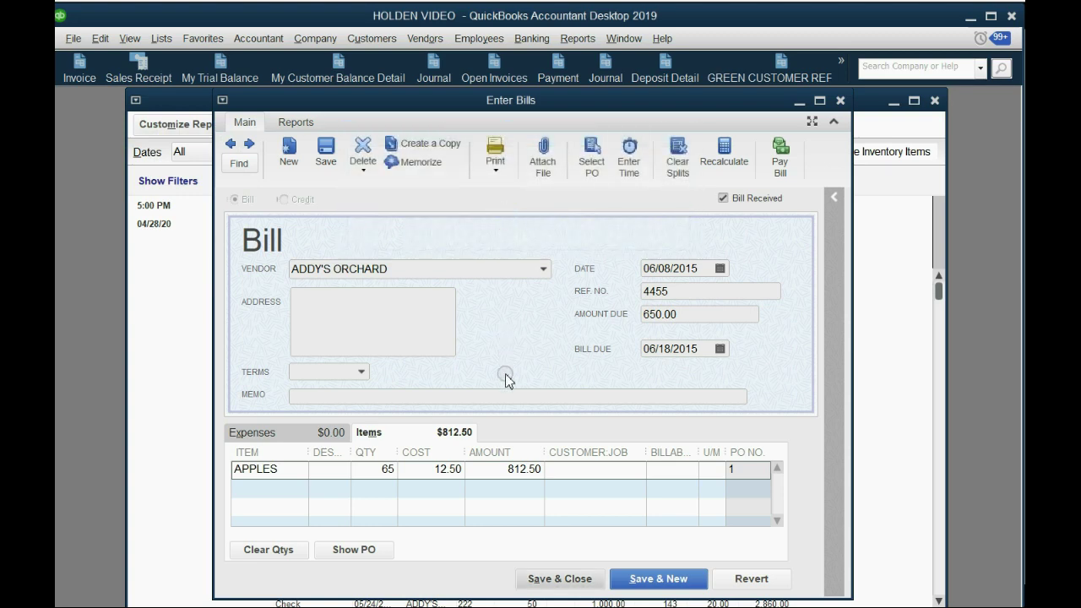
- Copy 812.50 into Amount Due replacing 650.00, then save and confirm the changed bill
{"action": "left_click", "coordinate": [500, 466]}
{"action": "key", "text": "ctrl+c"}
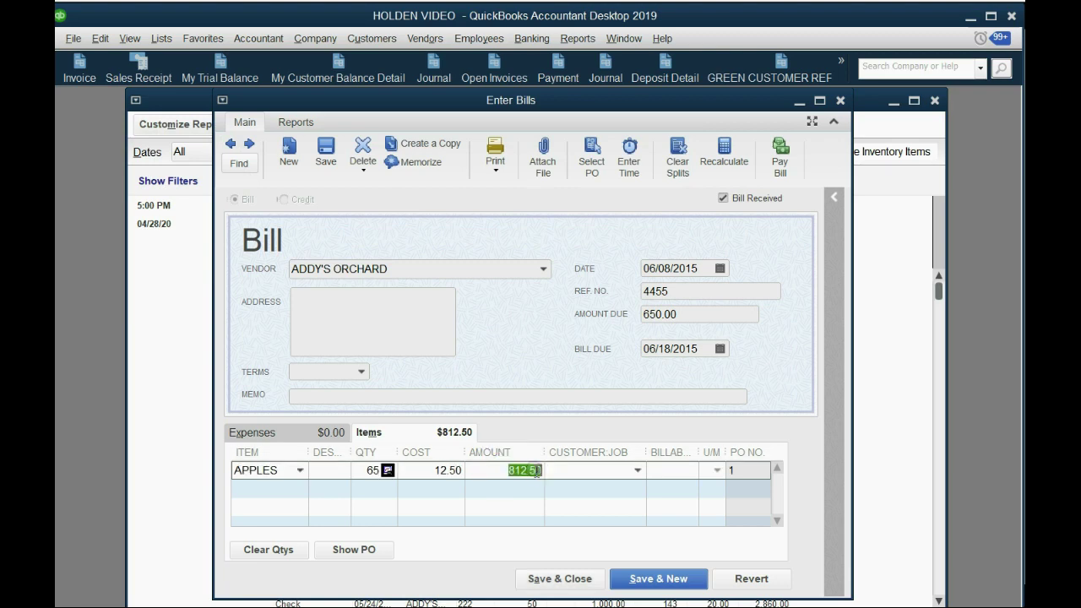
{"action": "right_click", "coordinate": [535, 474]}
{"action": "left_click", "coordinate": [570, 119]}
{"action": "left_click", "coordinate": [714, 321]}
{"action": "right_click", "coordinate": [647, 308]}
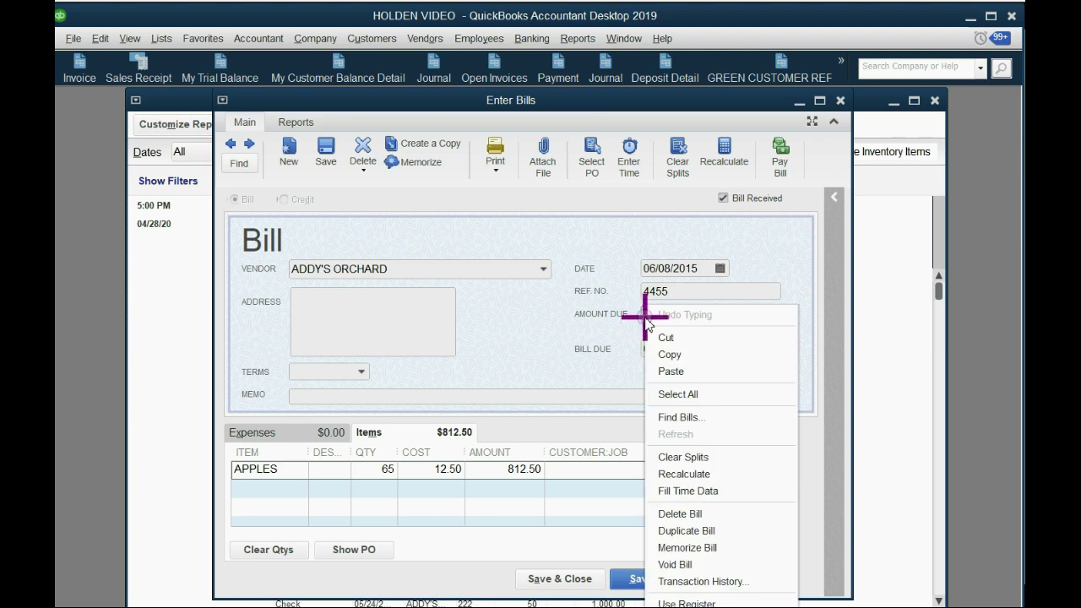
{"action": "left_click", "coordinate": [668, 371]}
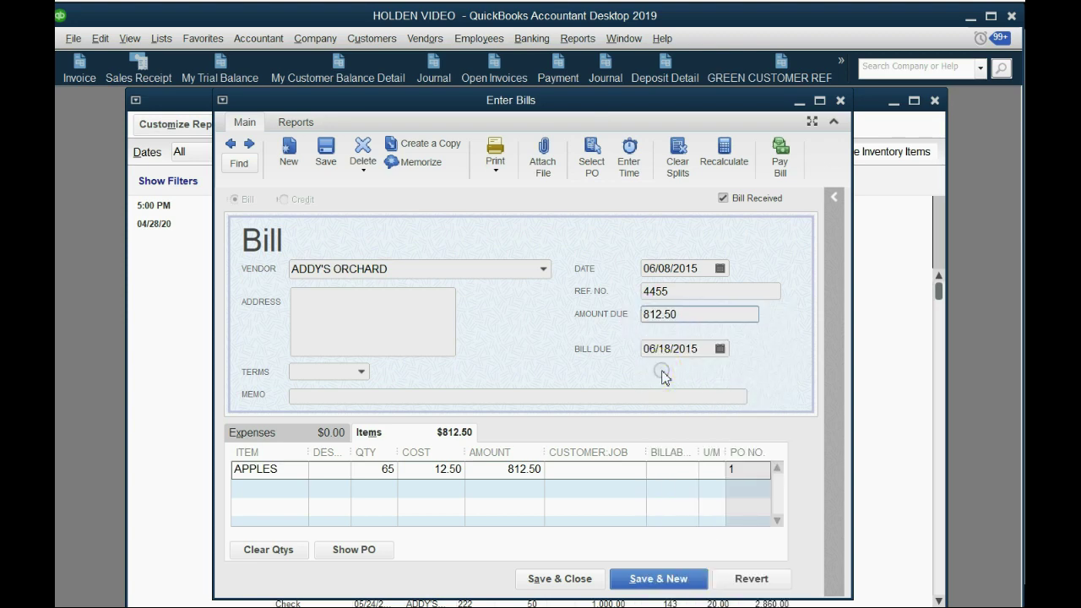
{"action": "left_click", "coordinate": [557, 578]}
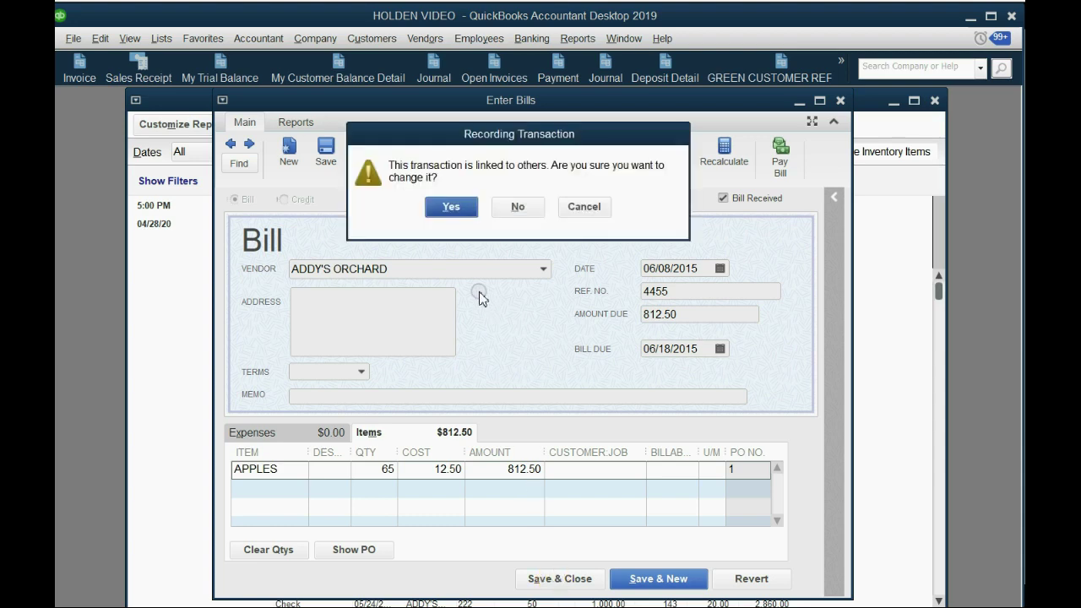
{"action": "left_click", "coordinate": [467, 223]}
{"action": "left_click", "coordinate": [454, 207]}
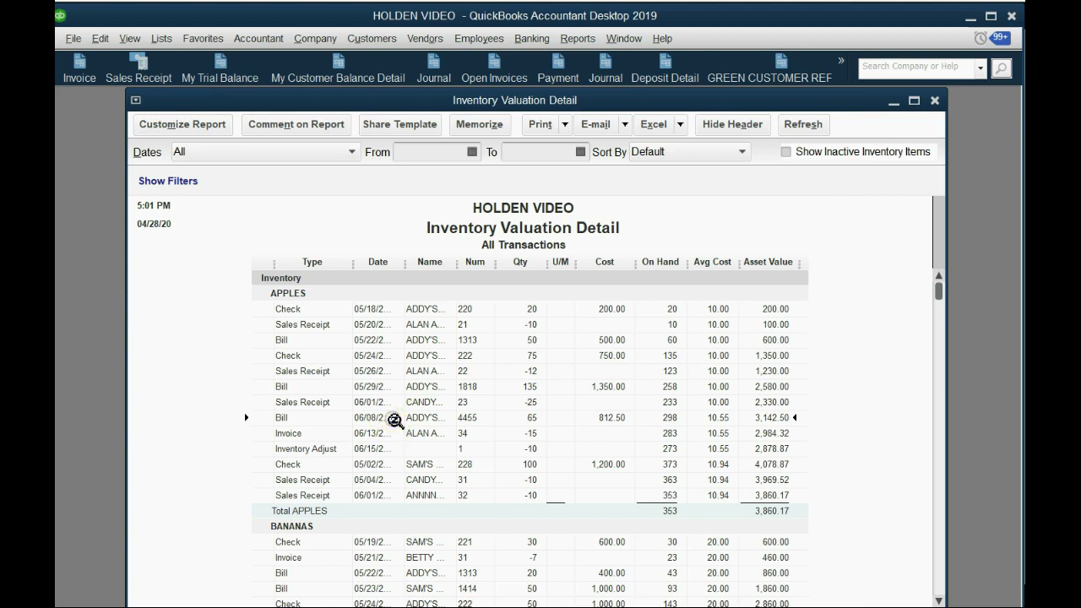
{"action": "double_click", "coordinate": [723, 437]}
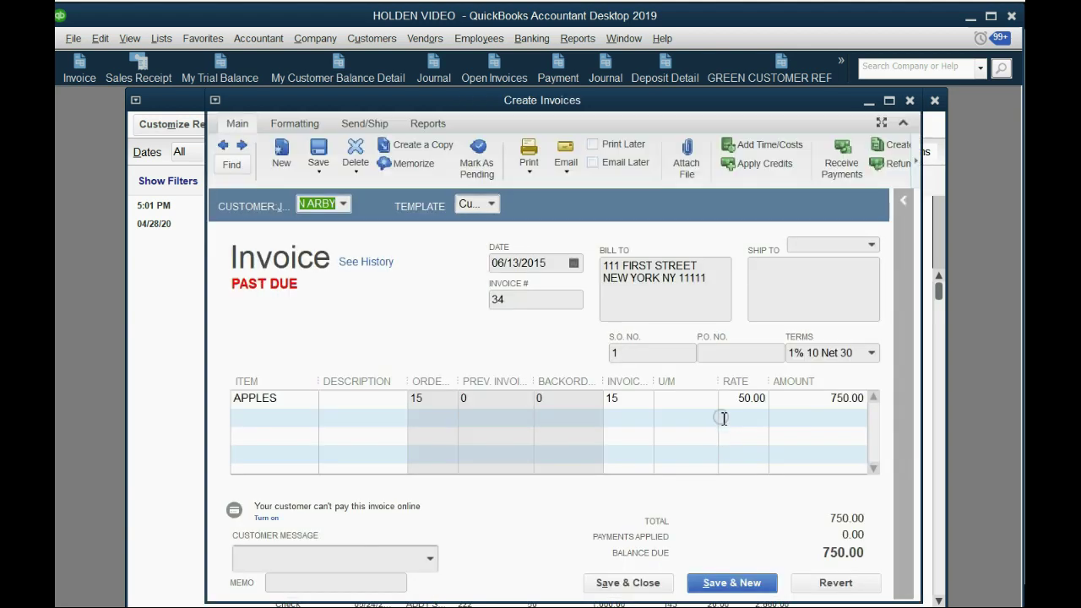
{"action": "left_click", "coordinate": [909, 99]}
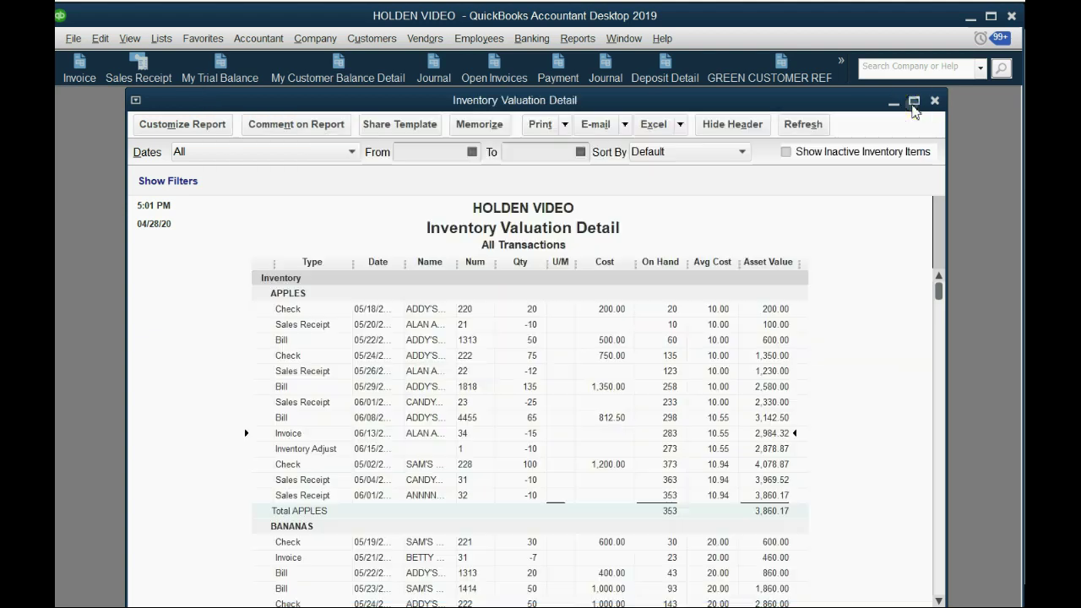
{"action": "left_click", "coordinate": [727, 449]}
{"action": "double_click", "coordinate": [721, 419]}
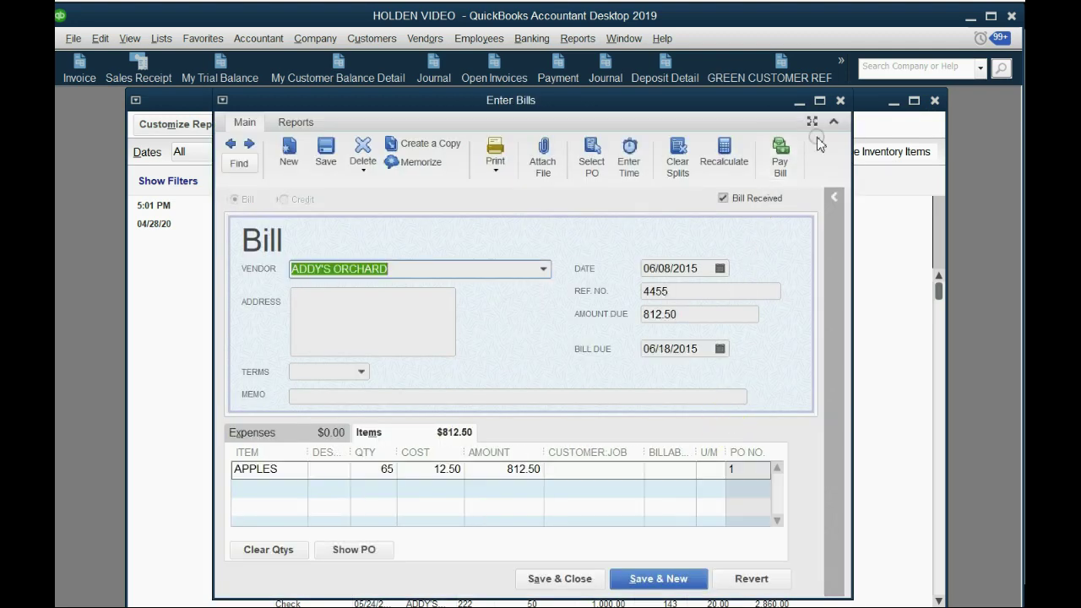
{"action": "left_click", "coordinate": [840, 100]}
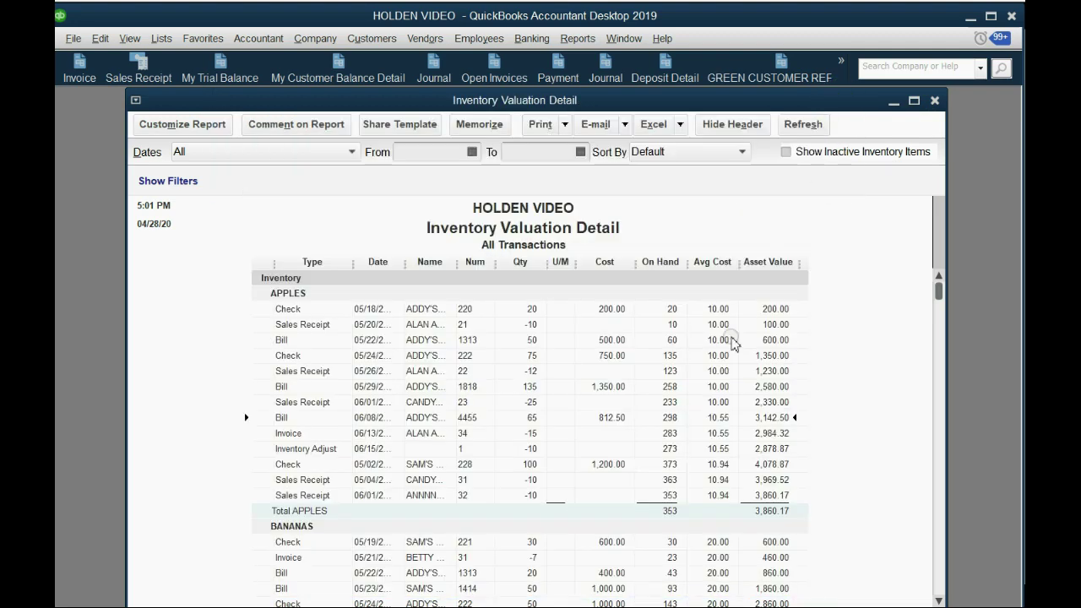
{"action": "left_click", "coordinate": [723, 448]}
- Open June 13 invoice 34 and its transaction journal
{"action": "double_click", "coordinate": [721, 435]}
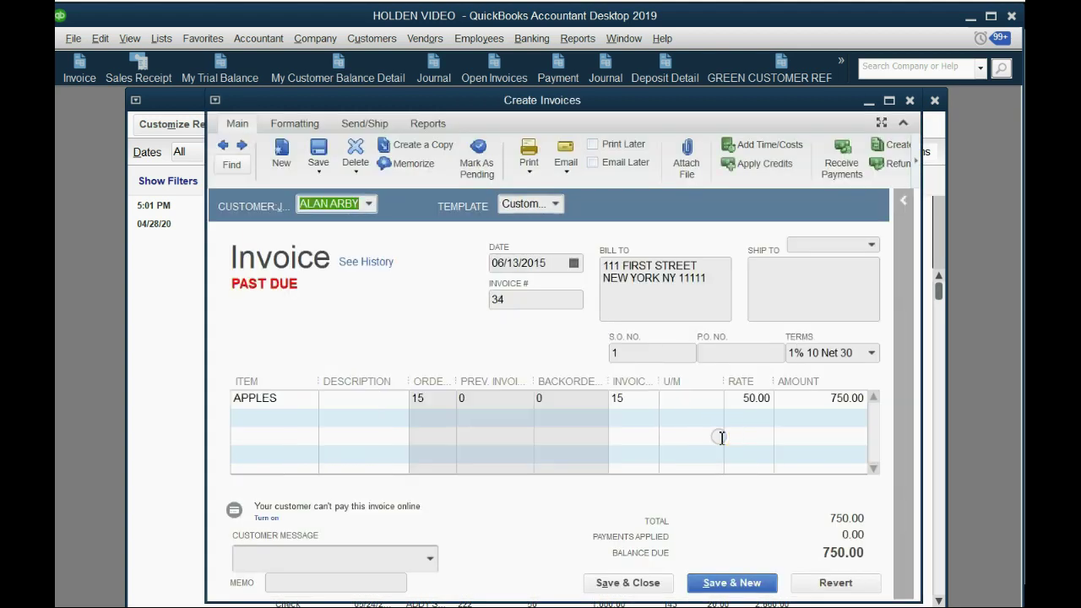
{"action": "left_click", "coordinate": [748, 398]}
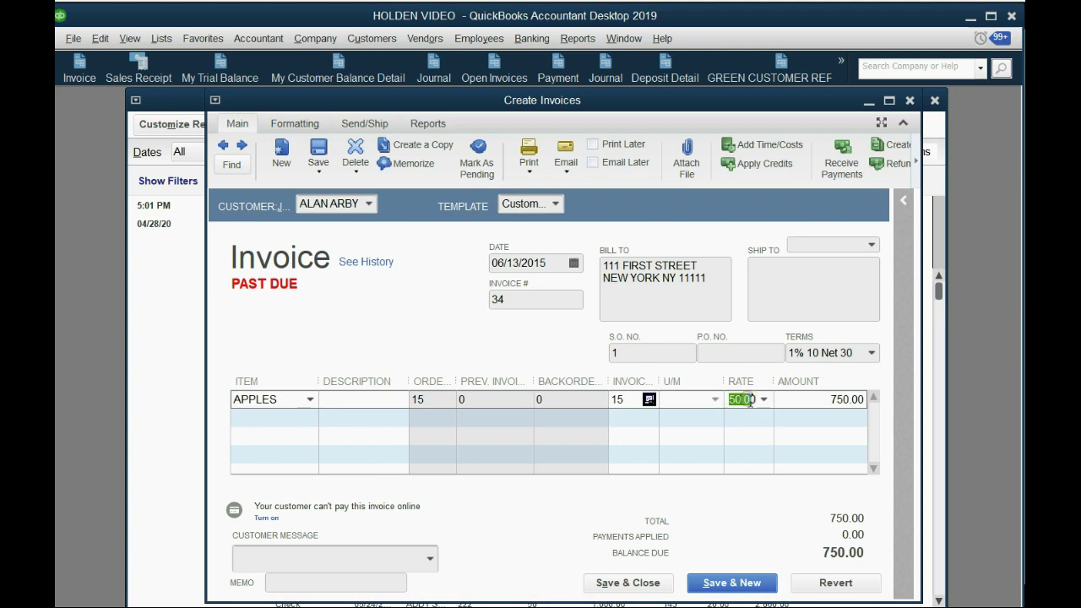
{"action": "left_click", "coordinate": [422, 125]}
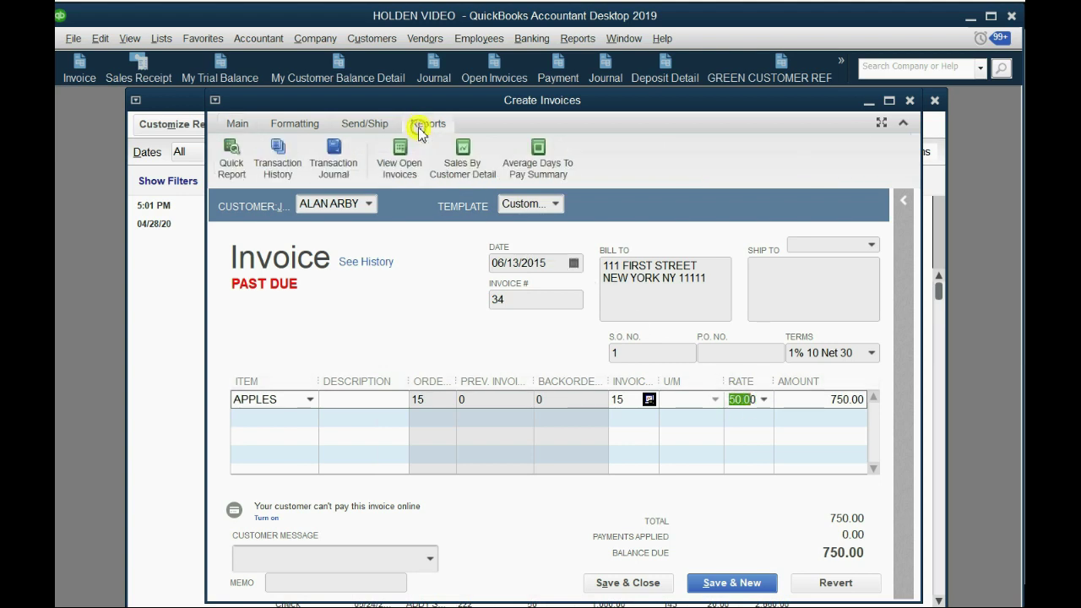
{"action": "left_click", "coordinate": [325, 162]}
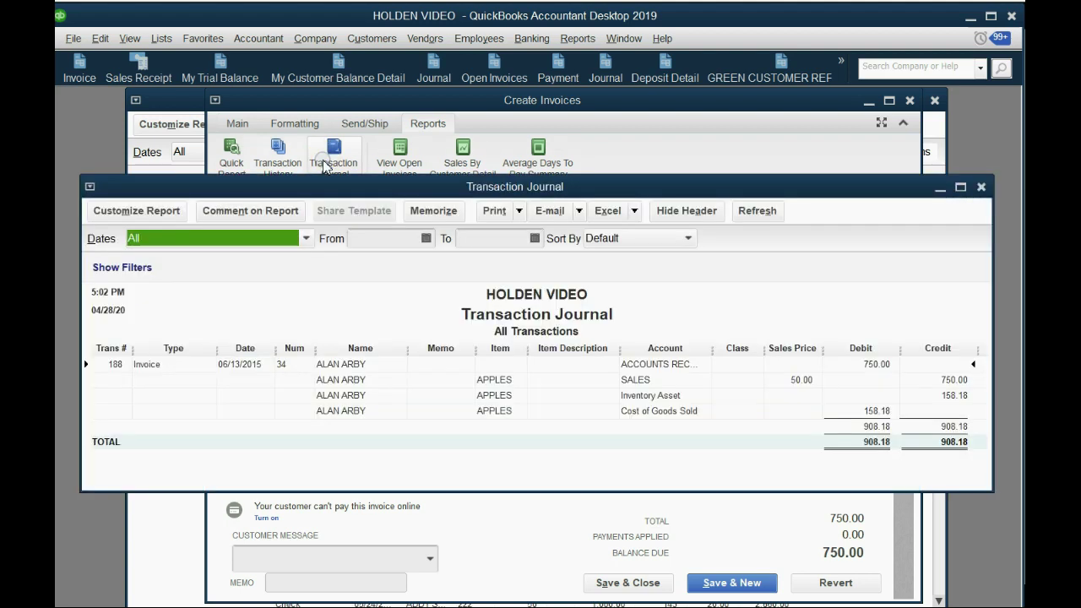
- Review the 750.00 receivable and sales lines and 158.18 cost of goods sold, then close the journal
{"action": "left_click", "coordinate": [878, 365]}
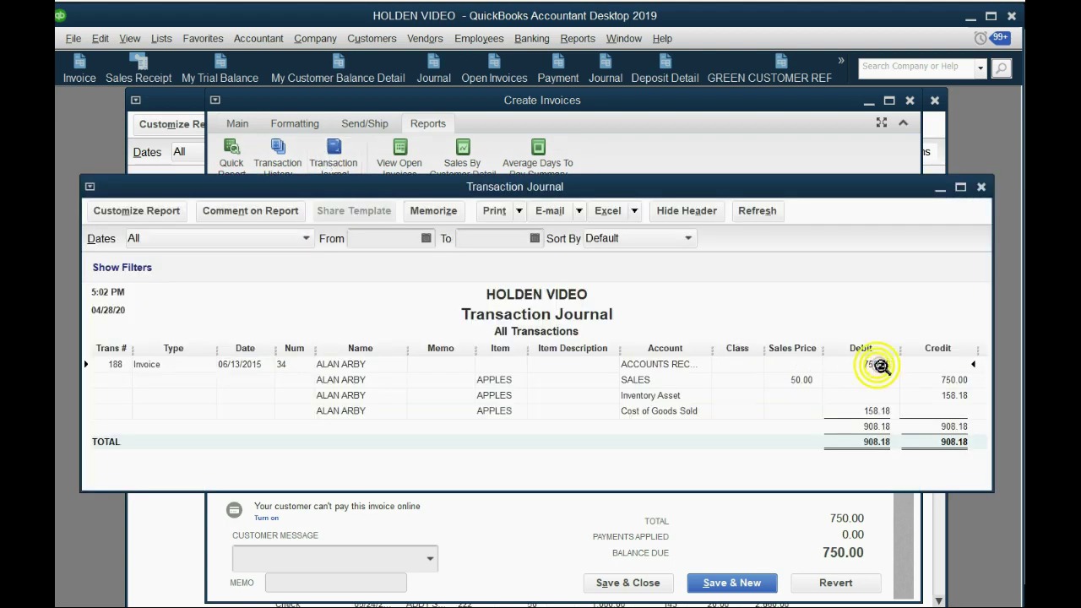
{"action": "left_click", "coordinate": [948, 379]}
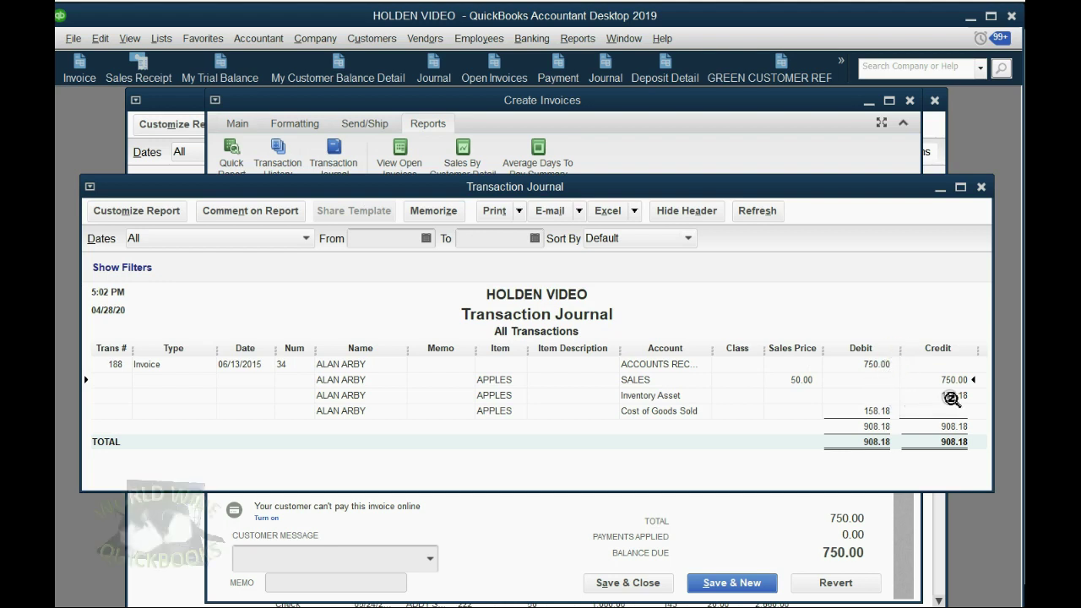
{"action": "left_click", "coordinate": [691, 417]}
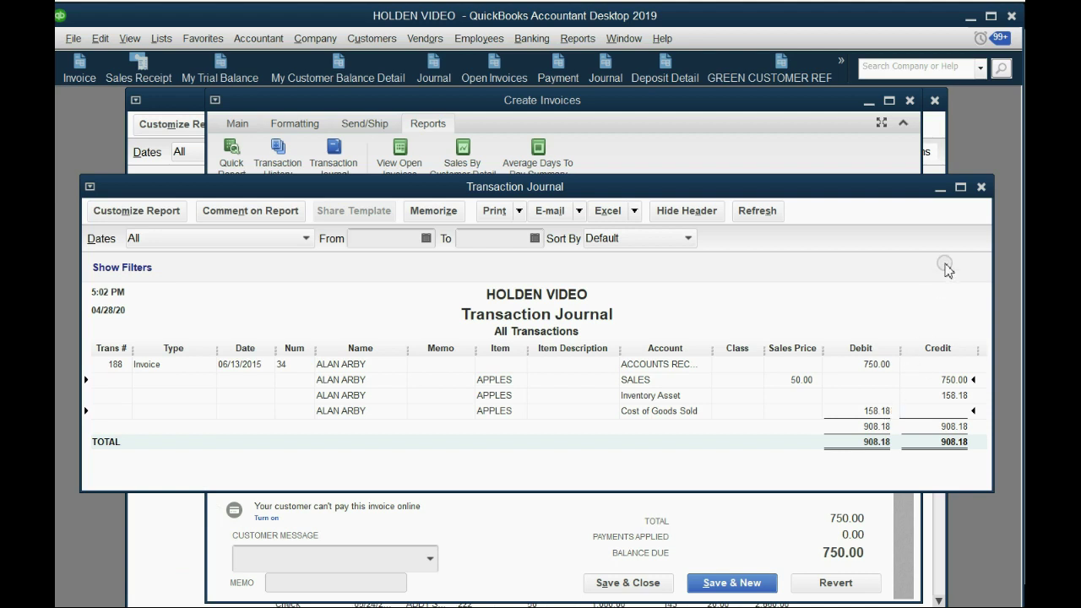
{"action": "left_click", "coordinate": [981, 187]}
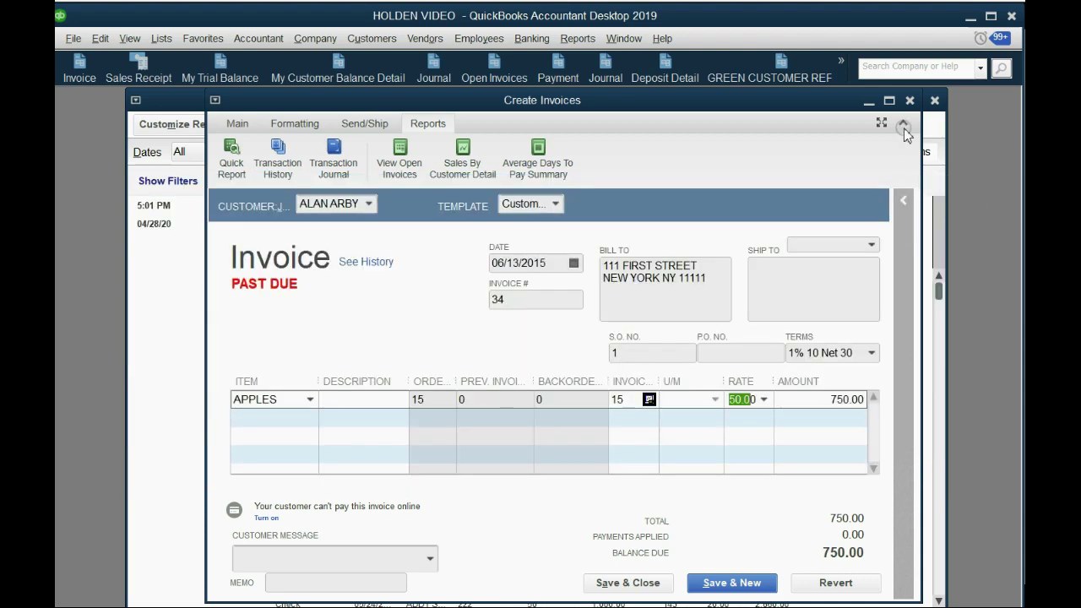
- Close invoice 34 and review the Inventory Adjust and 100-unit Check rows in the report
{"action": "left_click", "coordinate": [910, 100]}
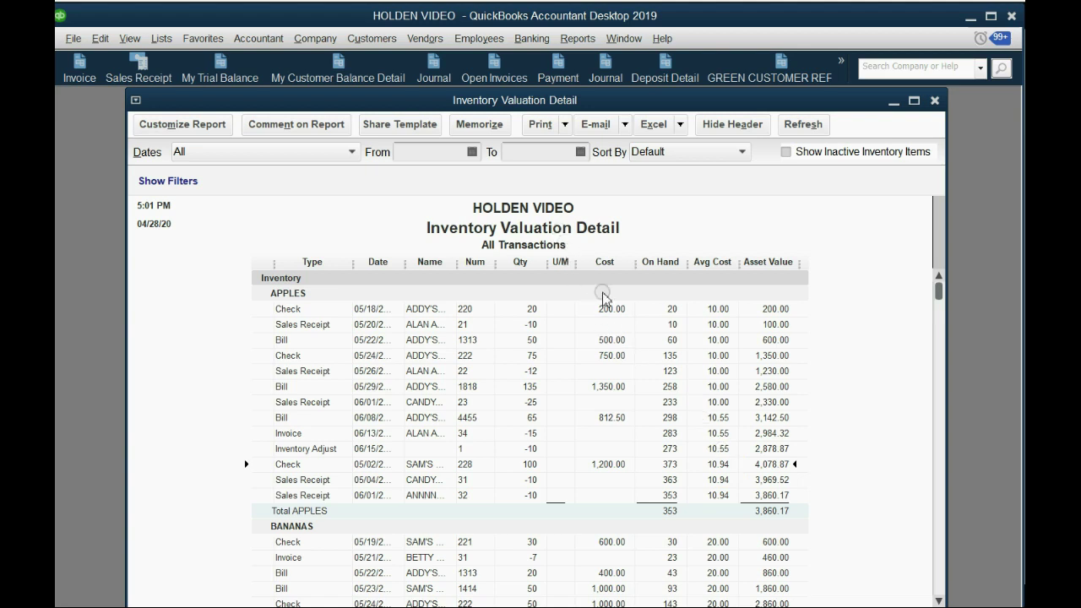
{"action": "left_click", "coordinate": [724, 453]}
{"action": "left_click", "coordinate": [726, 463]}
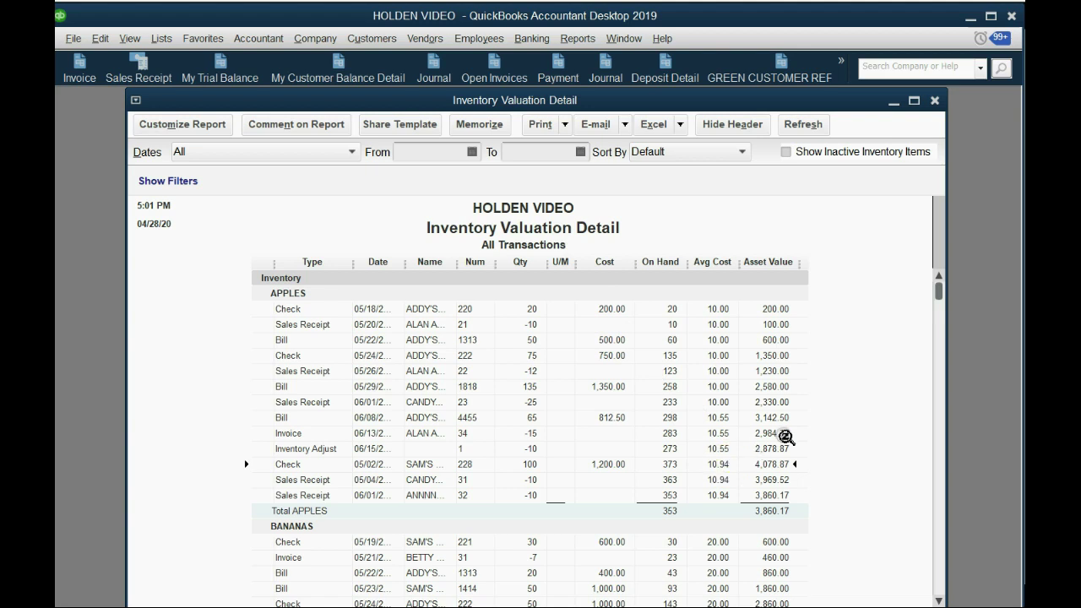